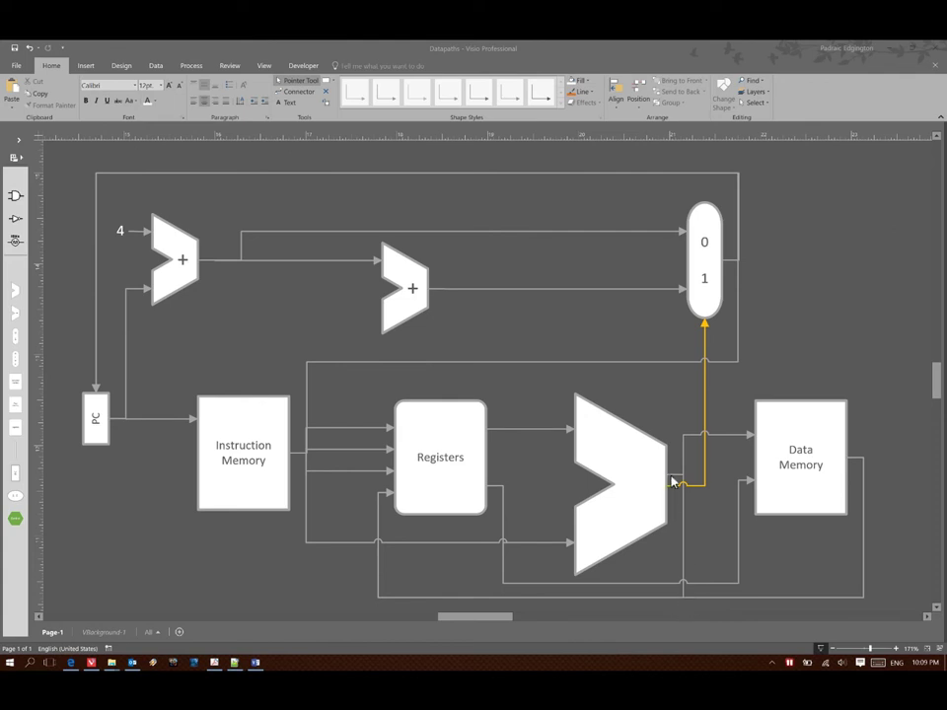
- Attach the start of the yellow connector to the ALU's output connection point
{"action": "left_click_drag", "start_coordinate": [672, 482], "coordinate": [670, 484]}
- Place a multiplexer right of Data Memory and loop its output back into the Registers' lower input
{"action": "left_click_drag", "start_coordinate": [15, 336], "coordinate": [904, 482]}
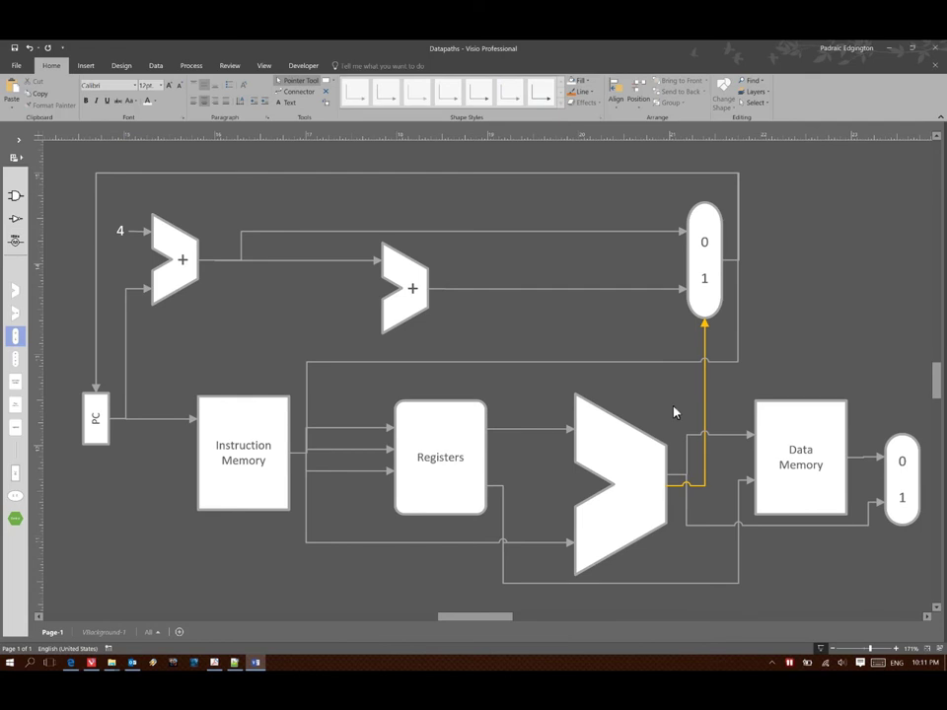
{"action": "left_click", "coordinate": [297, 90]}
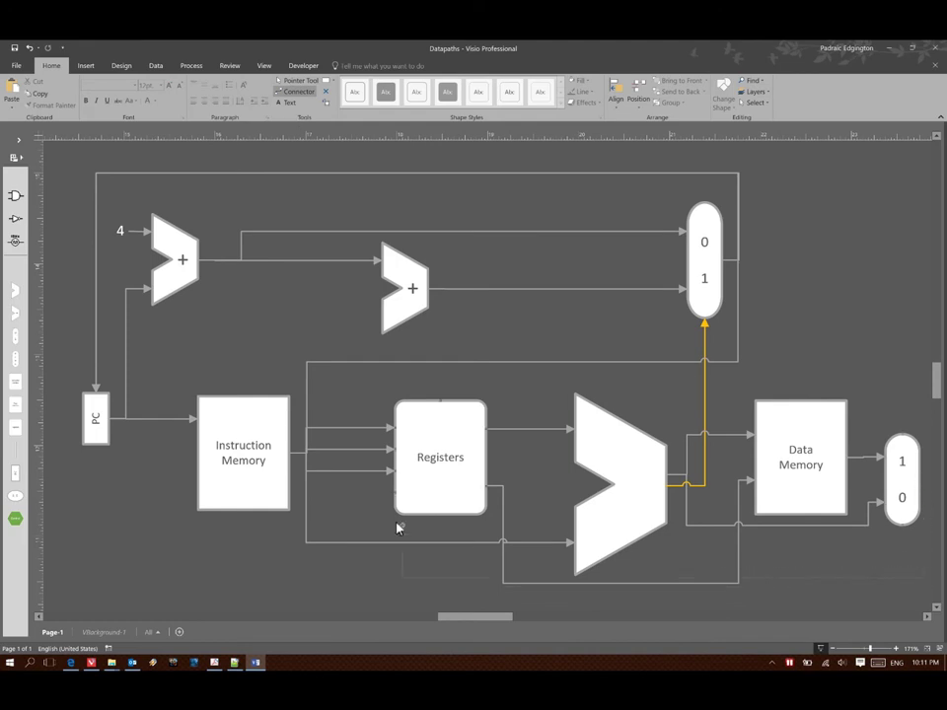
{"action": "left_click_drag", "start_coordinate": [394, 496], "coordinate": [391, 496]}
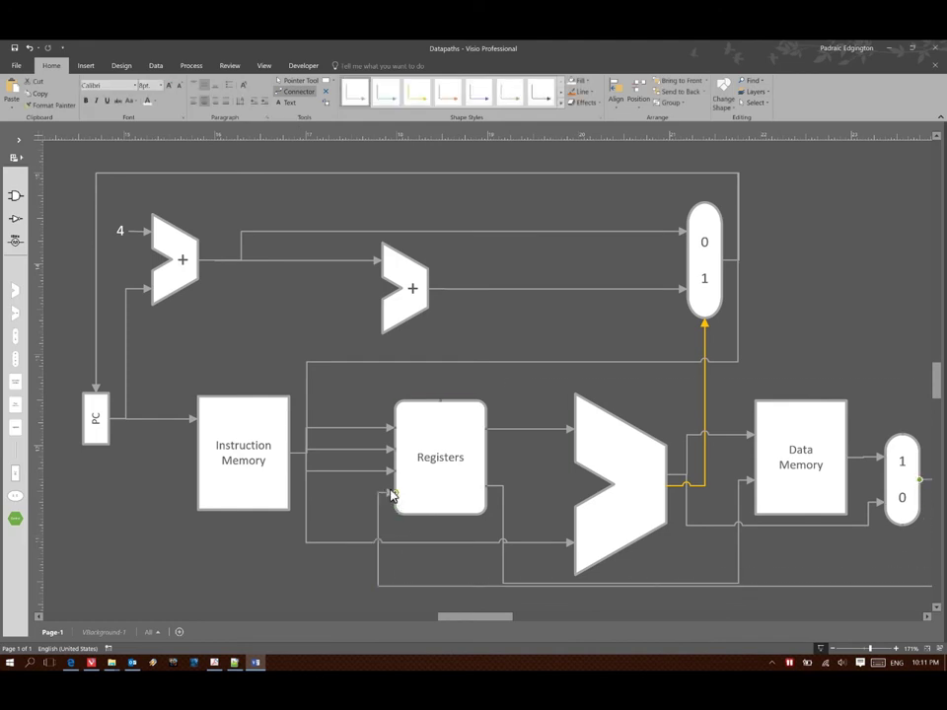
{"action": "scroll", "coordinate": [487, 617], "scroll_direction": "right", "scroll_amount": 2}
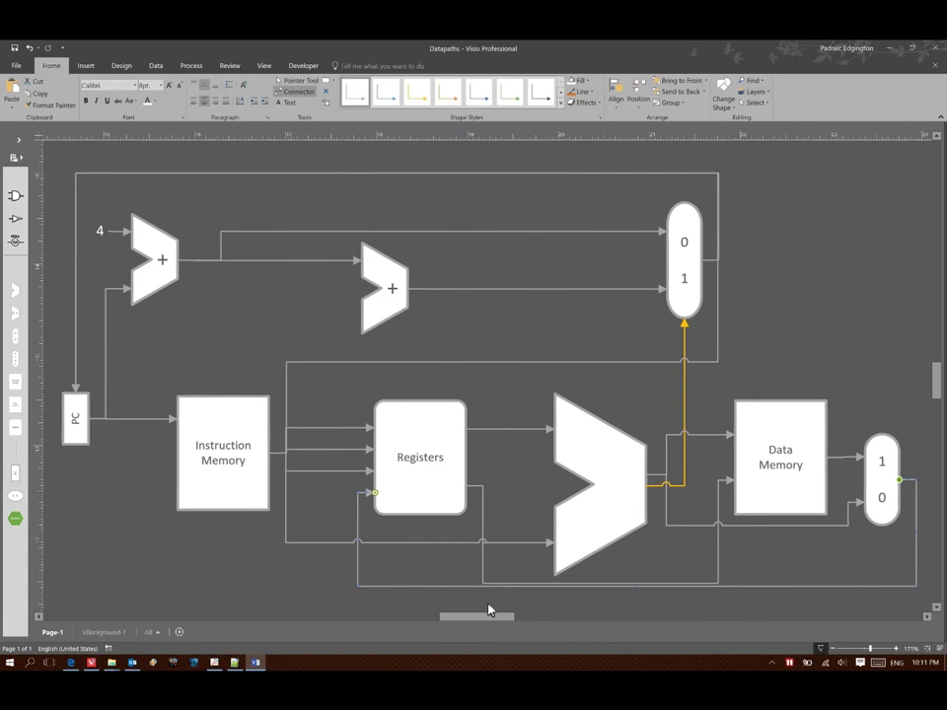
{"action": "left_click_drag", "start_coordinate": [640, 601], "coordinate": [647, 587]}
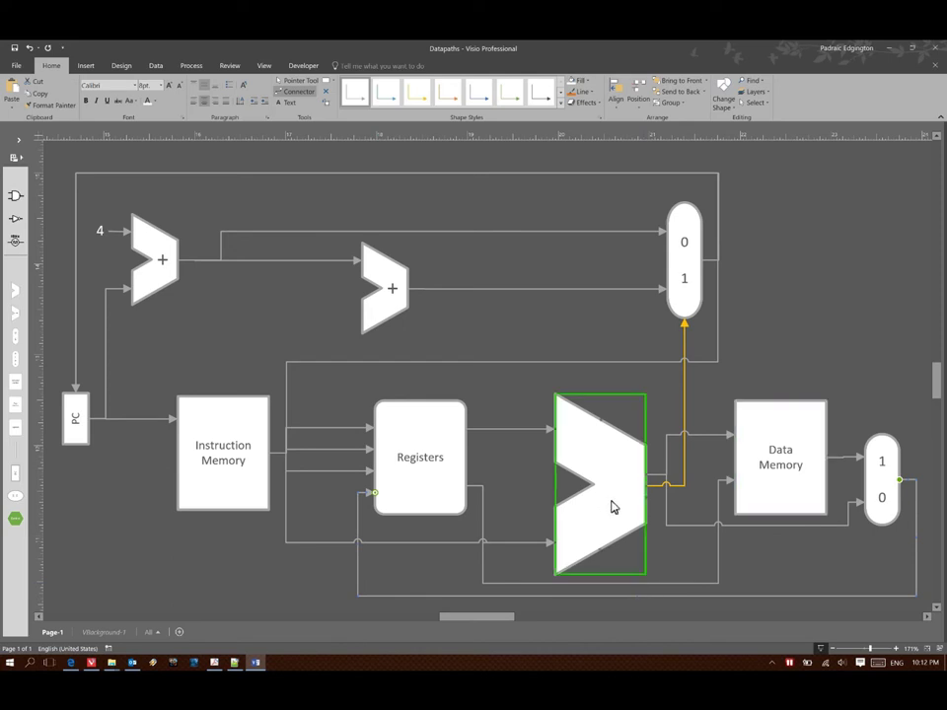
- Add a second 0/1 multiplexer after the top one, with its feedback line to PC raised above the diagram
{"action": "left_click", "coordinate": [793, 321]}
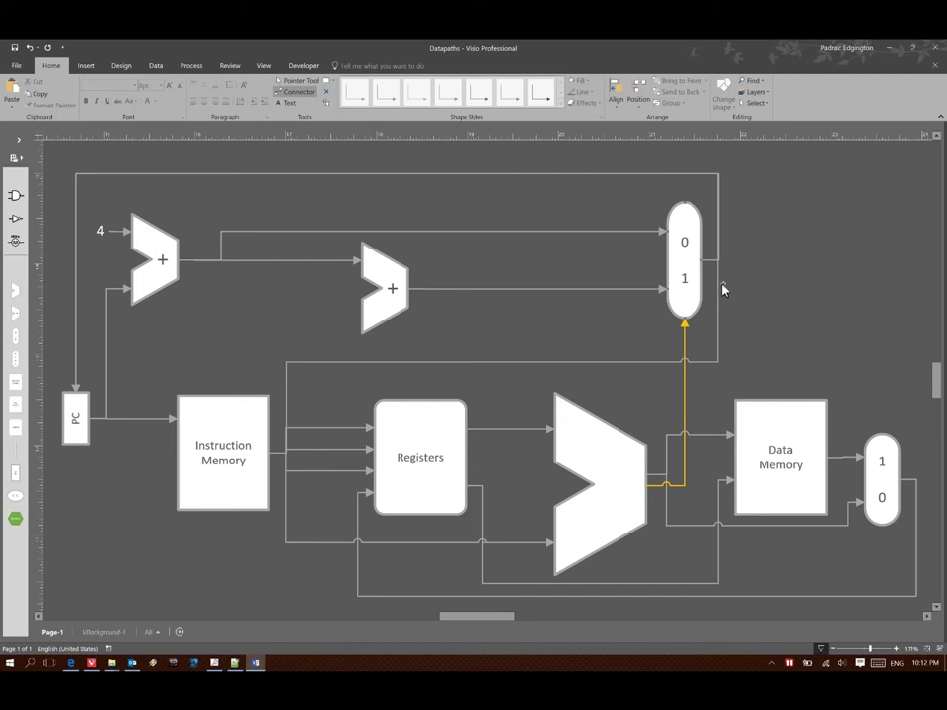
{"action": "key", "text": "ctrl+z"}
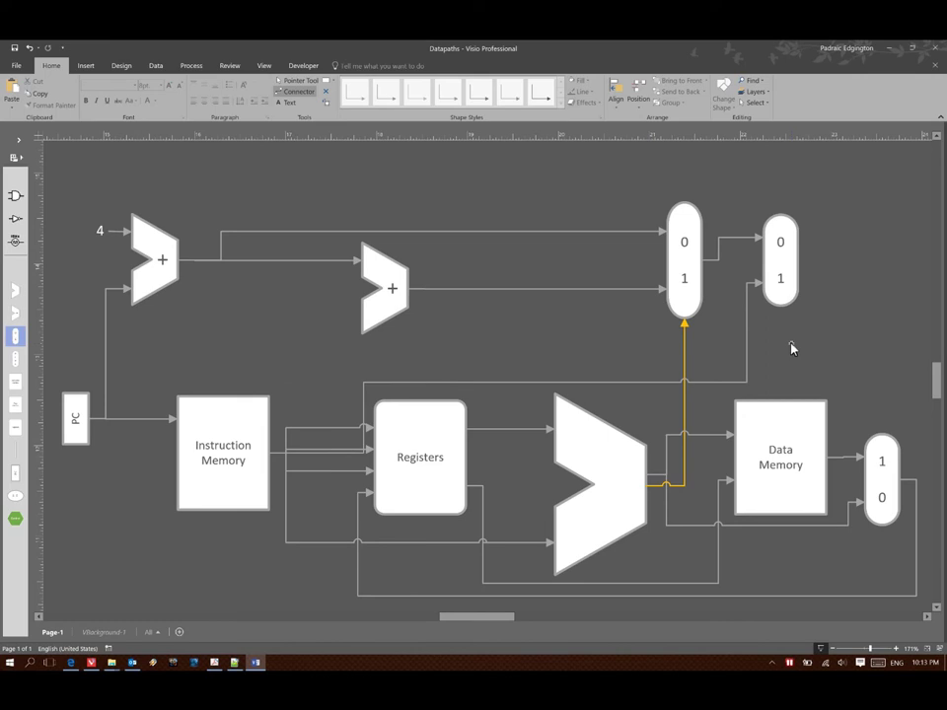
{"action": "key", "text": "ctrl+y"}
{"action": "left_click_drag", "start_coordinate": [426, 375], "coordinate": [422, 184]}
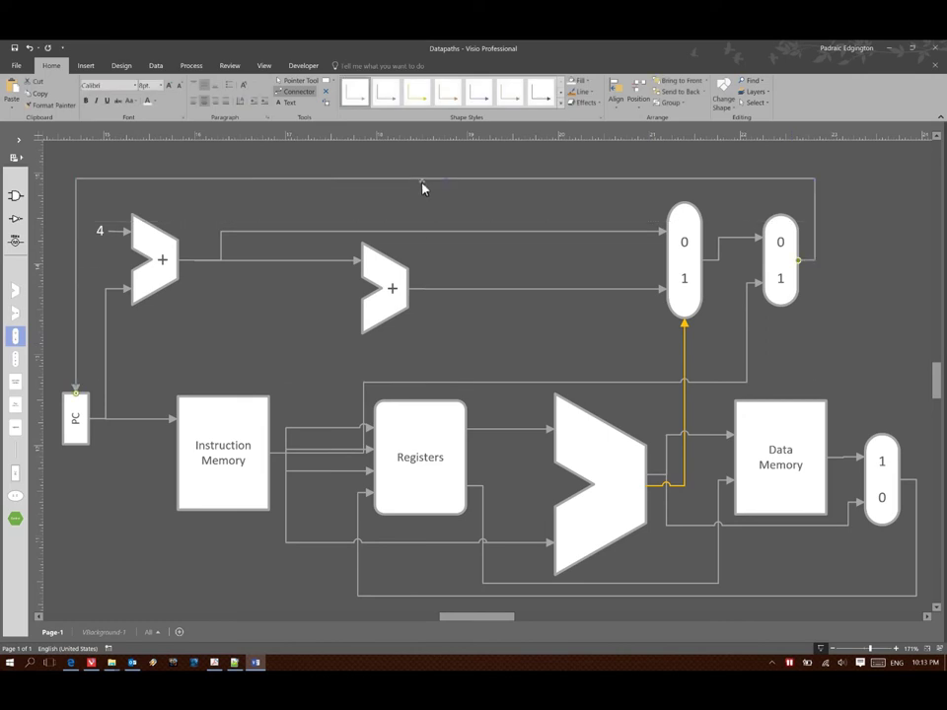
{"action": "left_click", "coordinate": [416, 358]}
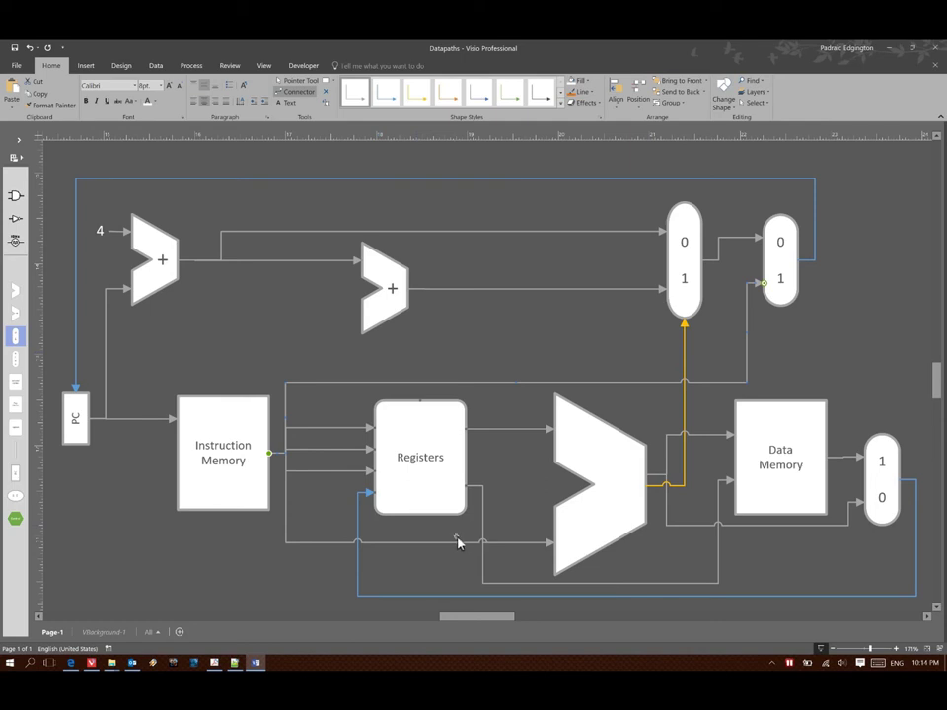
- Place a 0/1 multiplexer between Registers and the ALU's lower input
{"action": "key", "text": "ctrl+z"}
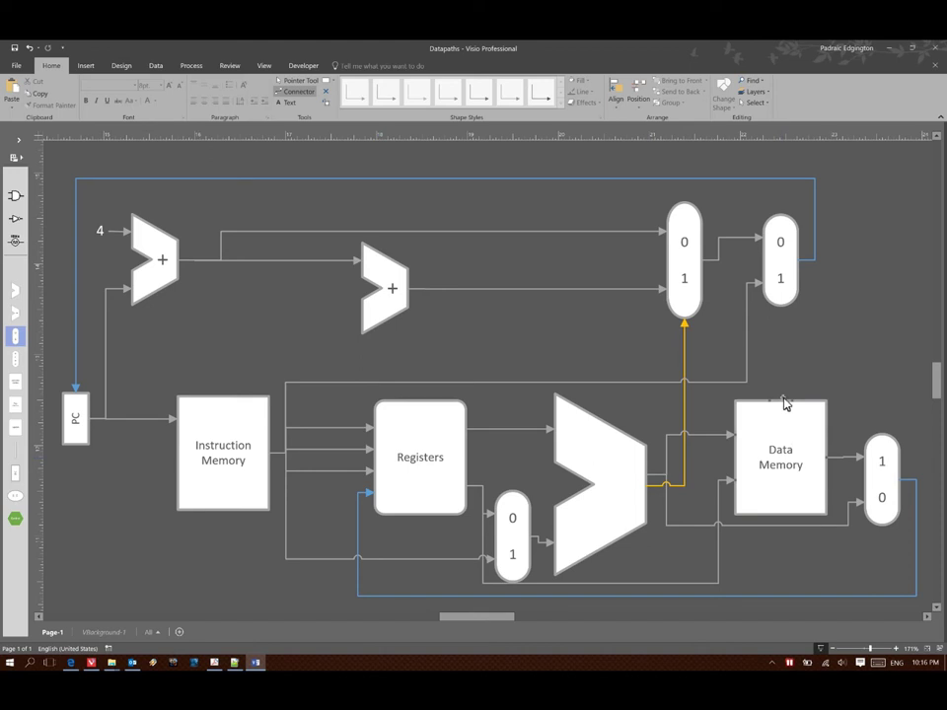
- Drop the Control hexagon into the diagram from the stencil, then select the ALU
{"action": "left_click_drag", "start_coordinate": [15, 519], "coordinate": [281, 328]}
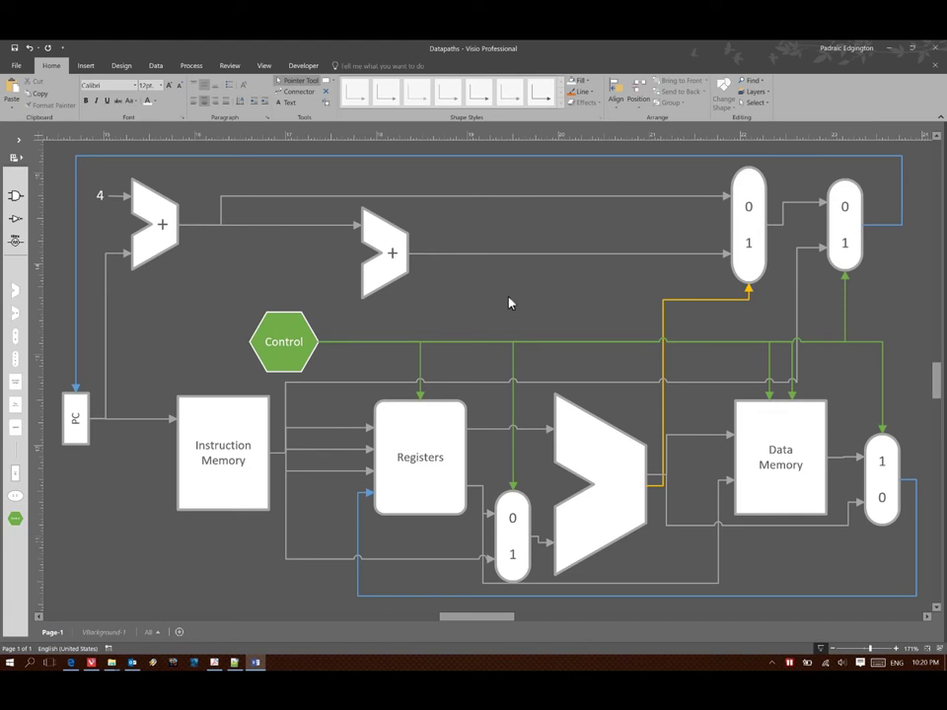
{"action": "left_click", "coordinate": [619, 463]}
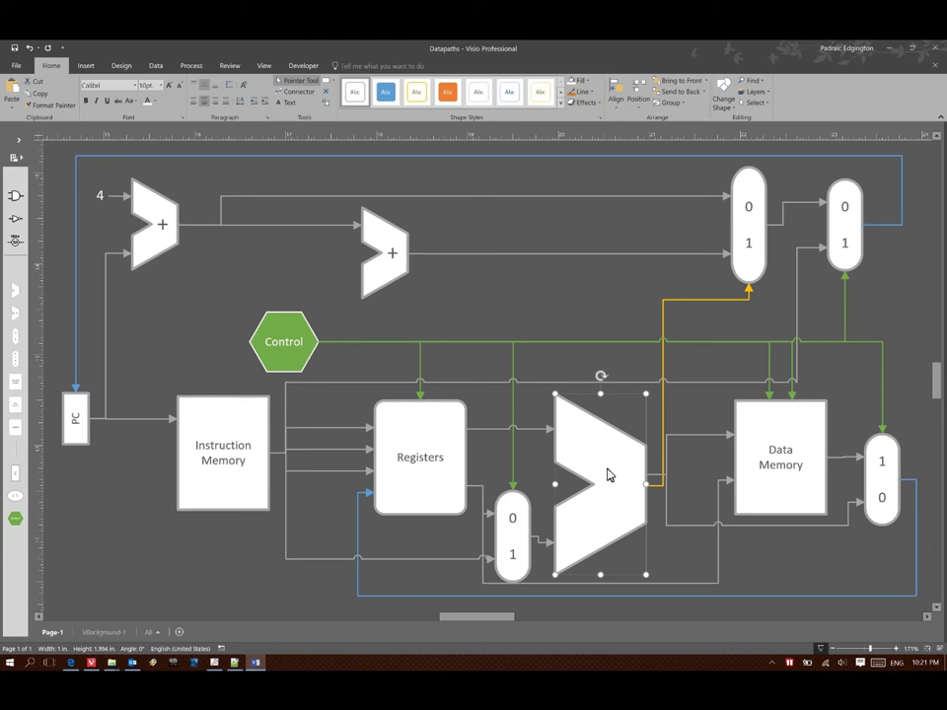
- Place an AND gate below the top multiplexer and reroute the ALU's yellow line into it
{"action": "left_click_drag", "start_coordinate": [15, 196], "coordinate": [685, 309]}
{"action": "left_click", "coordinate": [746, 299]}
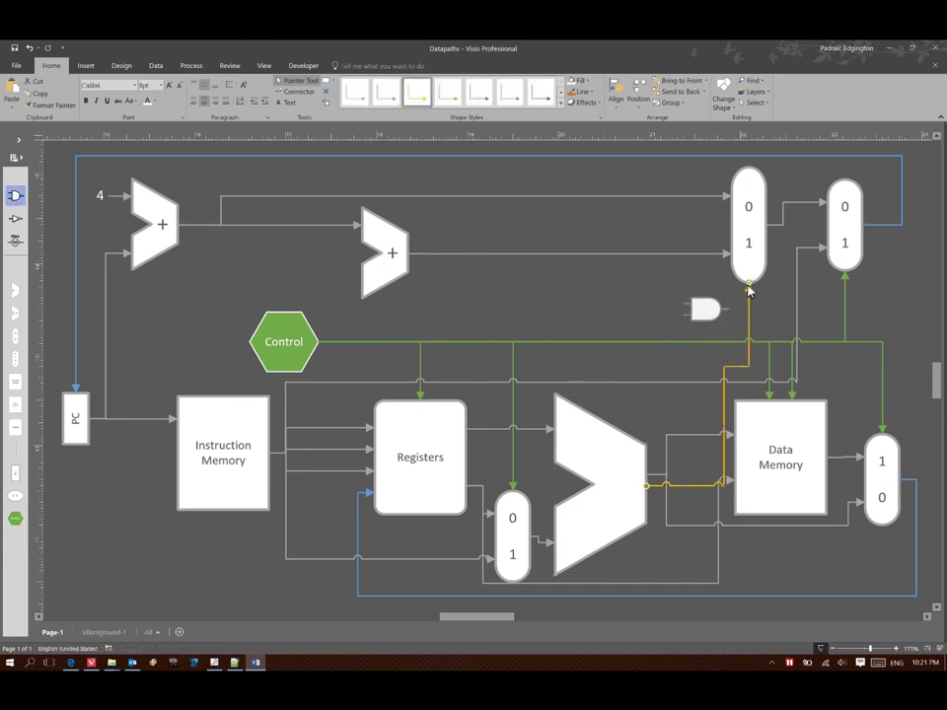
{"action": "left_click_drag", "start_coordinate": [747, 286], "coordinate": [679, 319]}
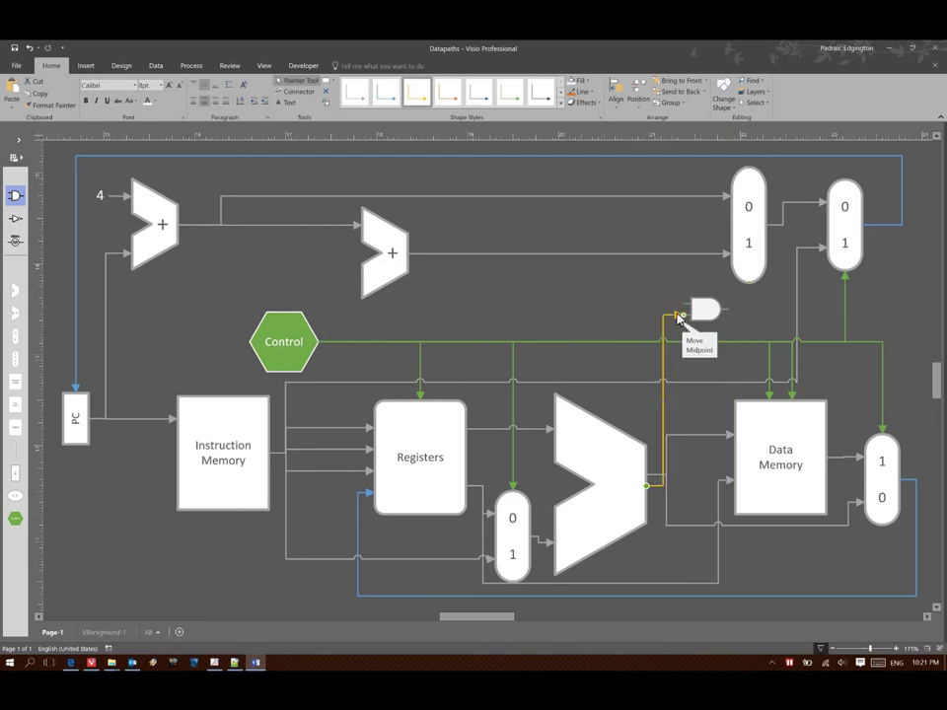
{"action": "left_click", "coordinate": [620, 320]}
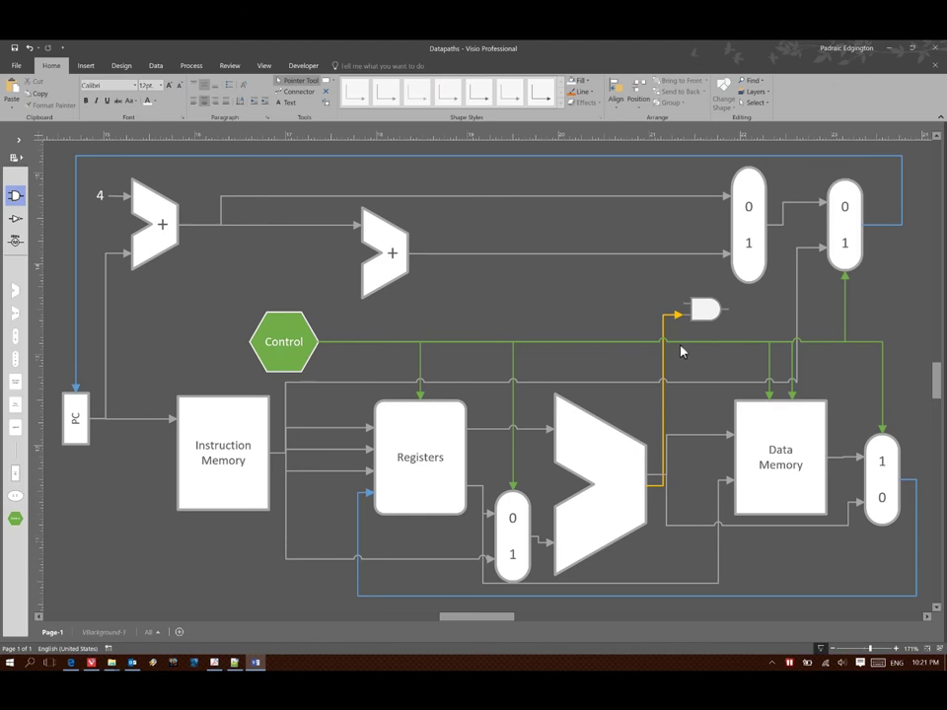
- Connect a Control line to the AND gate's upper input and move the Control hexagon further left
{"action": "left_click", "coordinate": [299, 91]}
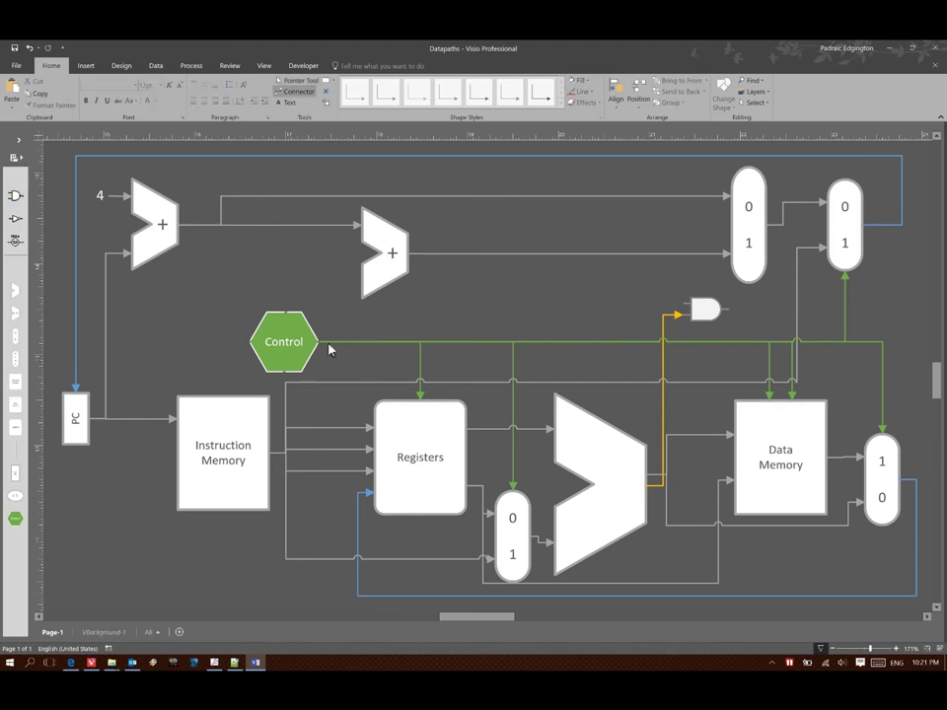
{"action": "left_click_drag", "start_coordinate": [634, 341], "coordinate": [749, 284]}
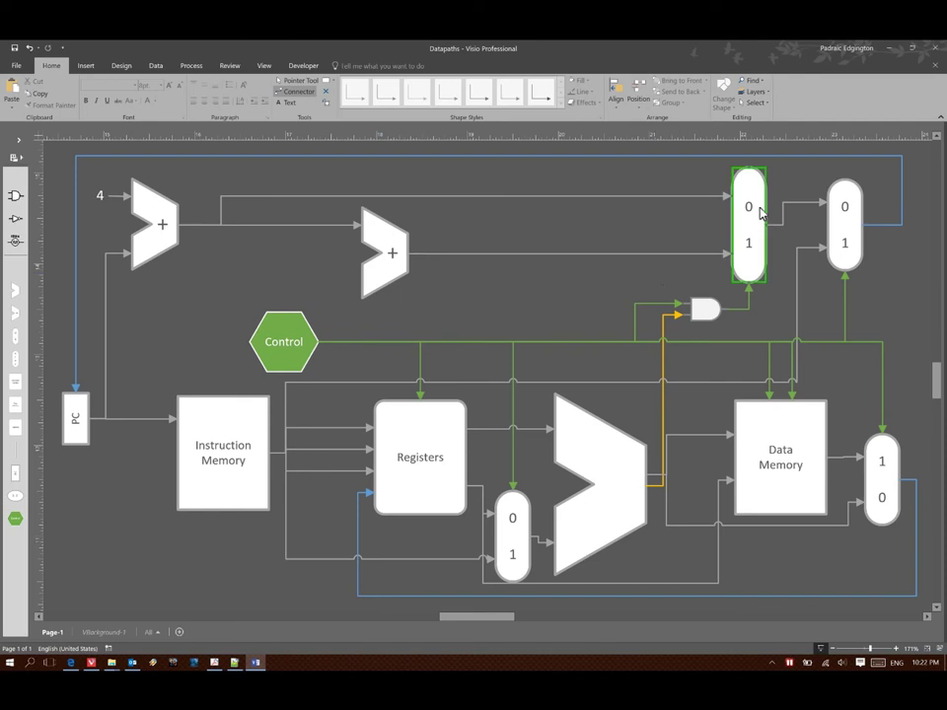
{"action": "key", "text": "ctrl+1"}
{"action": "left_click_drag", "start_coordinate": [291, 337], "coordinate": [237, 337]}
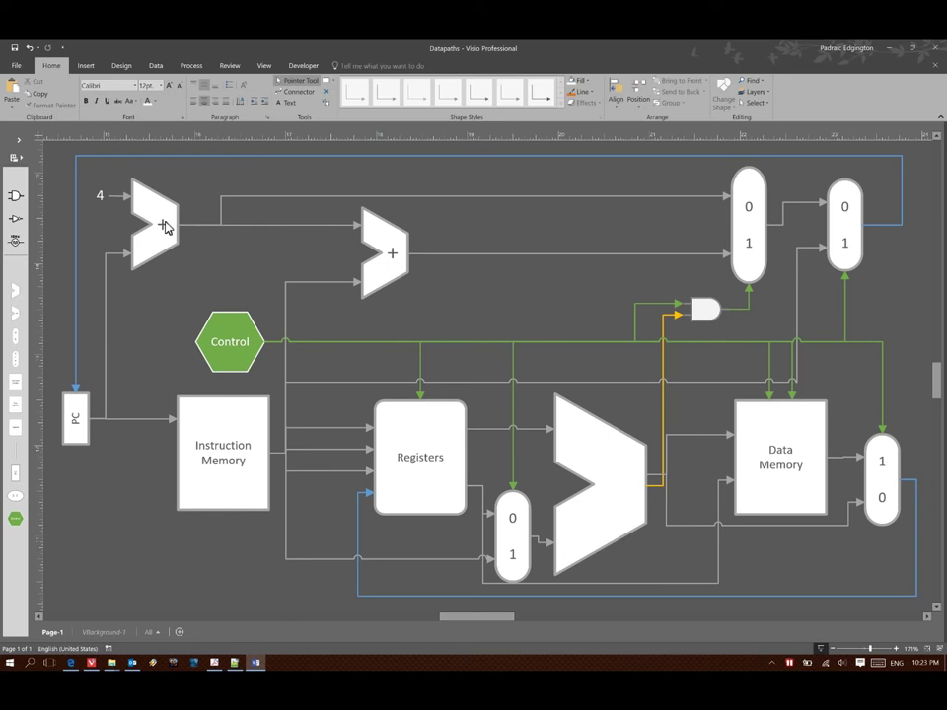
- Draw a green Control line into the top of the ALU
{"action": "left_click", "coordinate": [297, 91]}
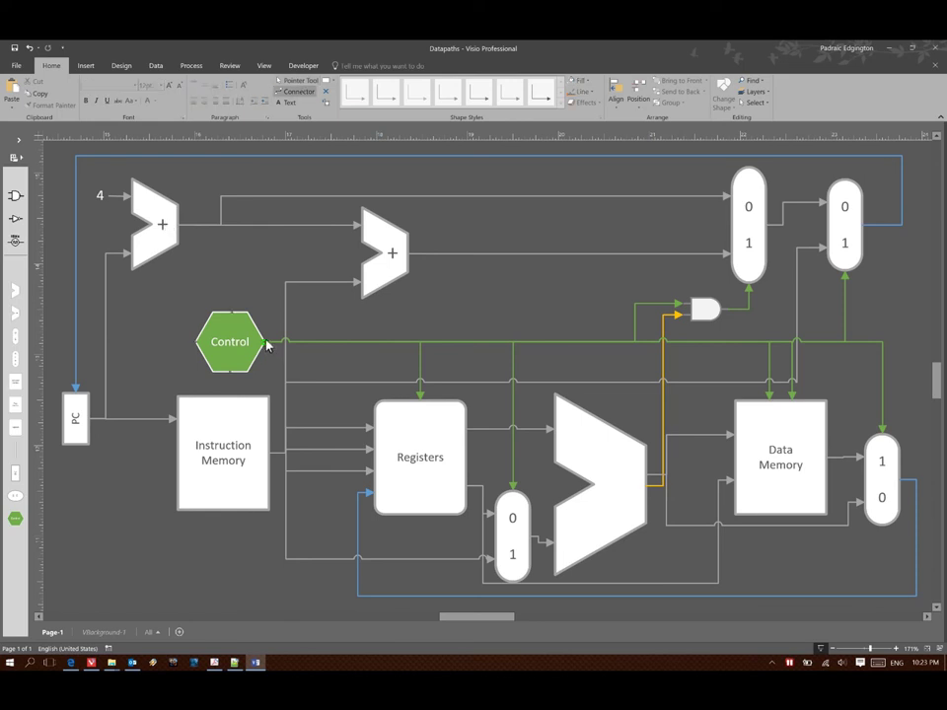
{"action": "left_click_drag", "start_coordinate": [587, 369], "coordinate": [602, 420]}
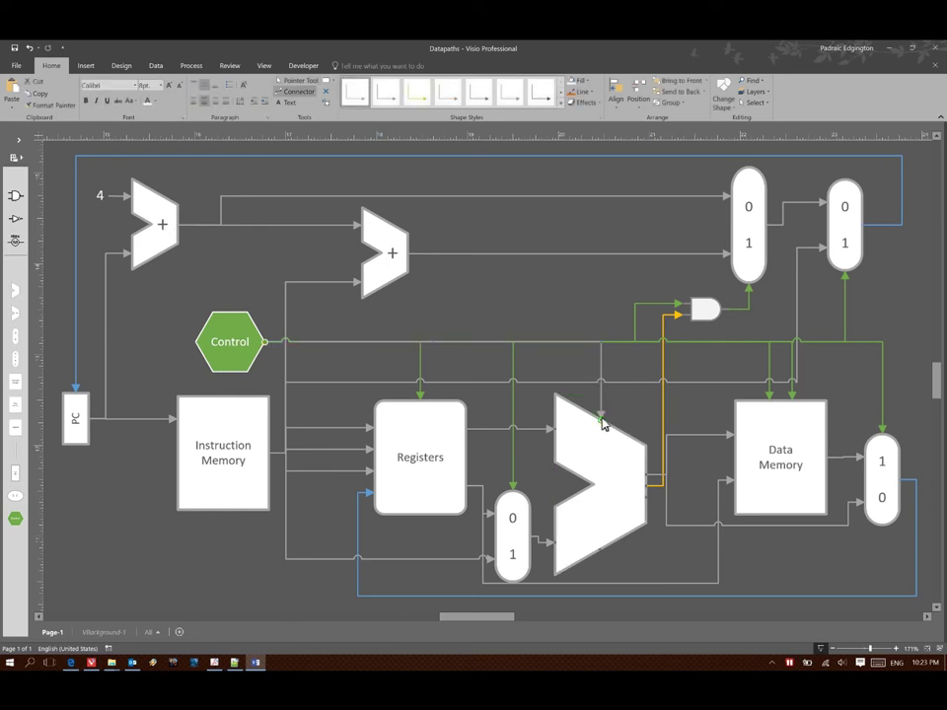
{"action": "left_click", "coordinate": [507, 96]}
{"action": "left_click", "coordinate": [231, 275]}
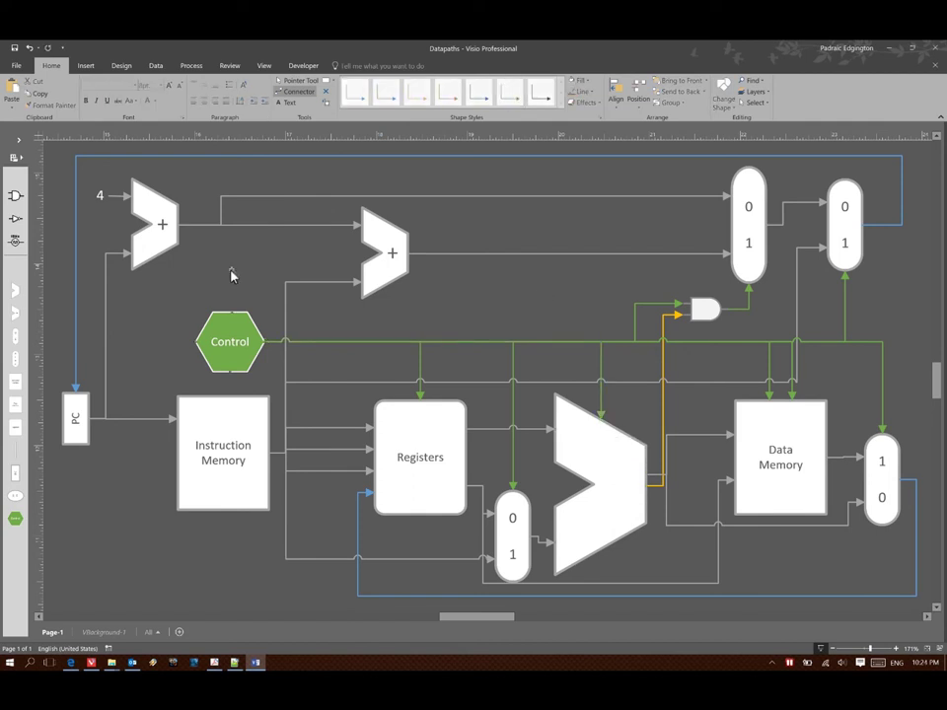
- Connect Instruction Memory's output up into the Control hexagon
{"action": "left_click", "coordinate": [223, 362]}
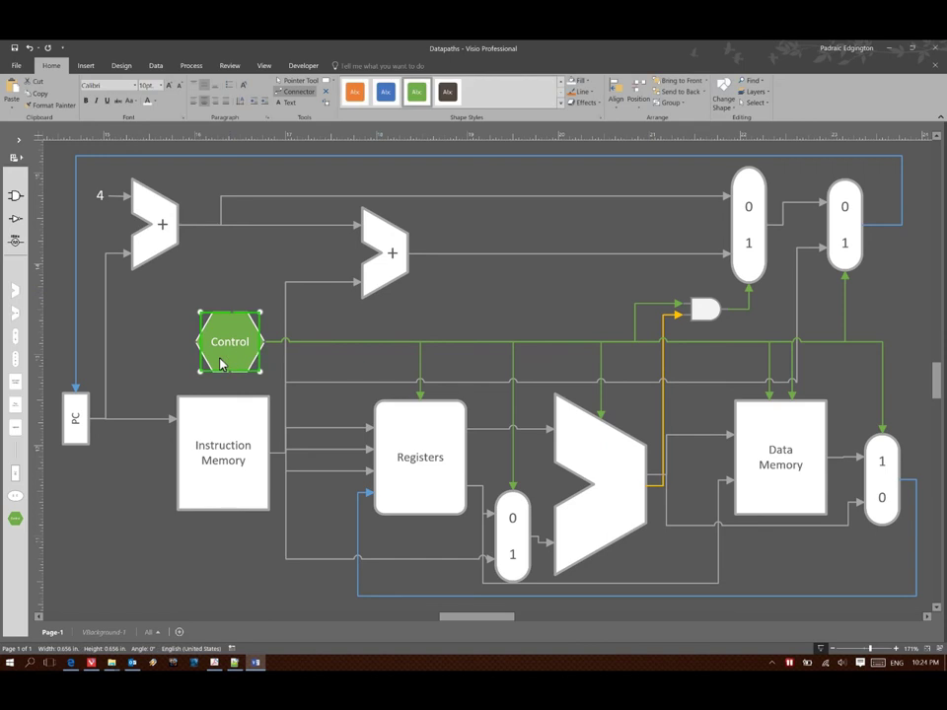
{"action": "left_click", "coordinate": [253, 287]}
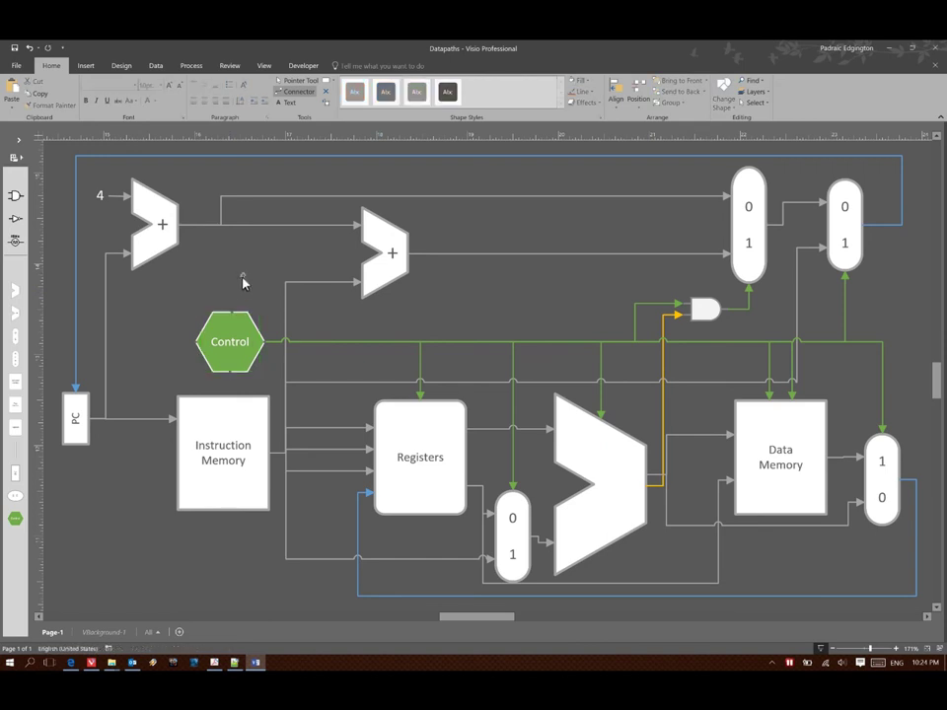
{"action": "left_click", "coordinate": [227, 375]}
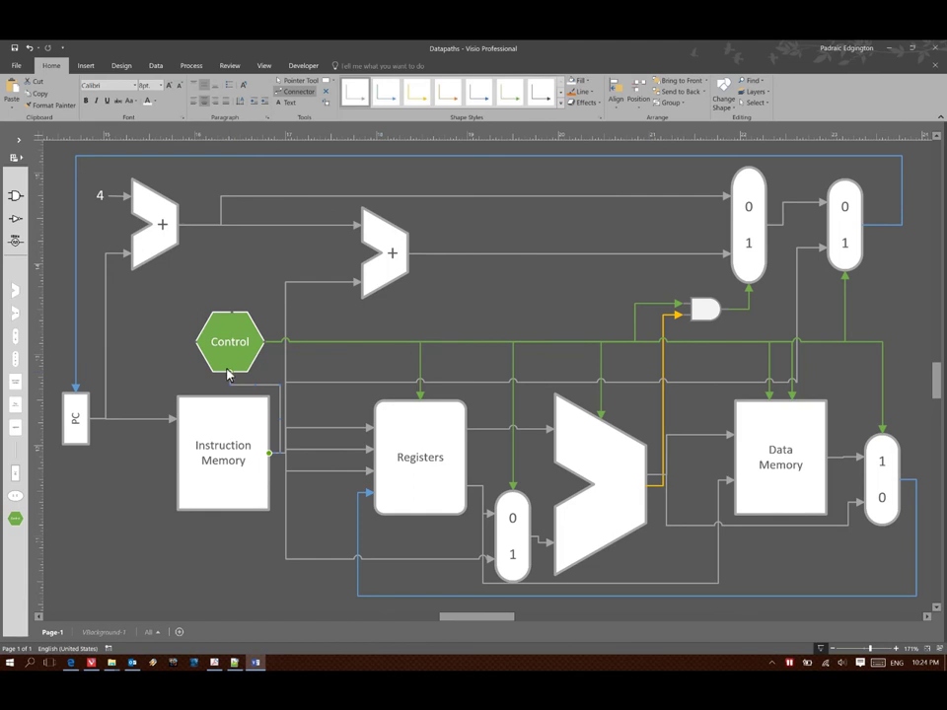
{"action": "left_click", "coordinate": [337, 361]}
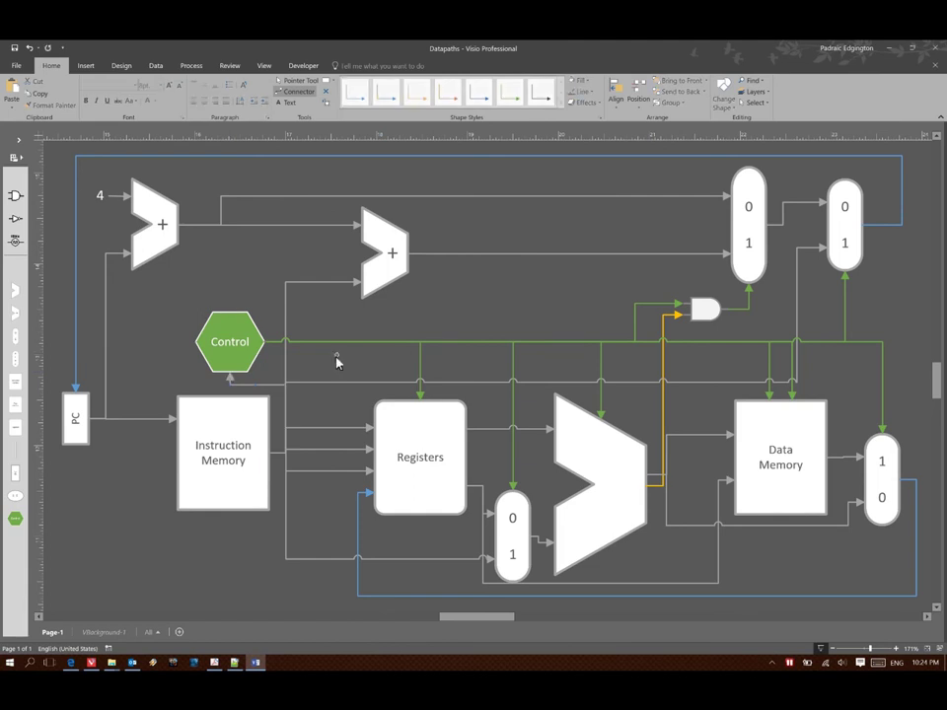